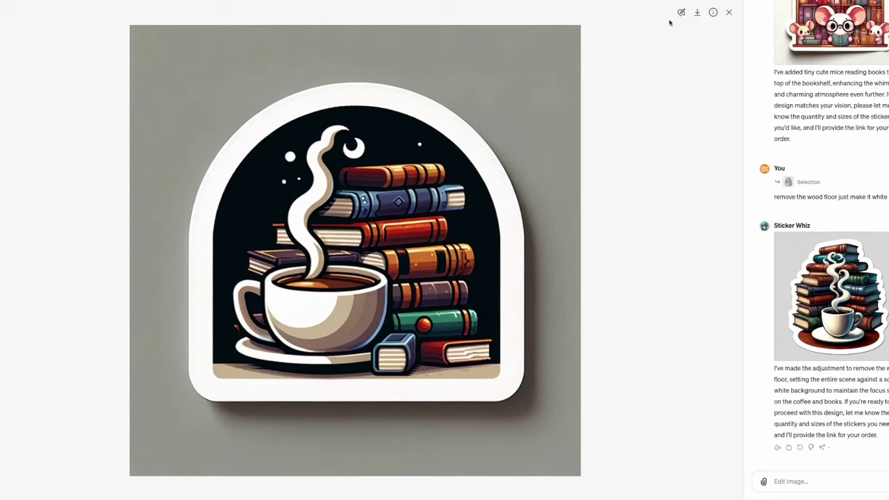
- Activate Select on the coffee-and-books sticker, then go back to an empty new chat
{"action": "left_click", "coordinate": [680, 13]}
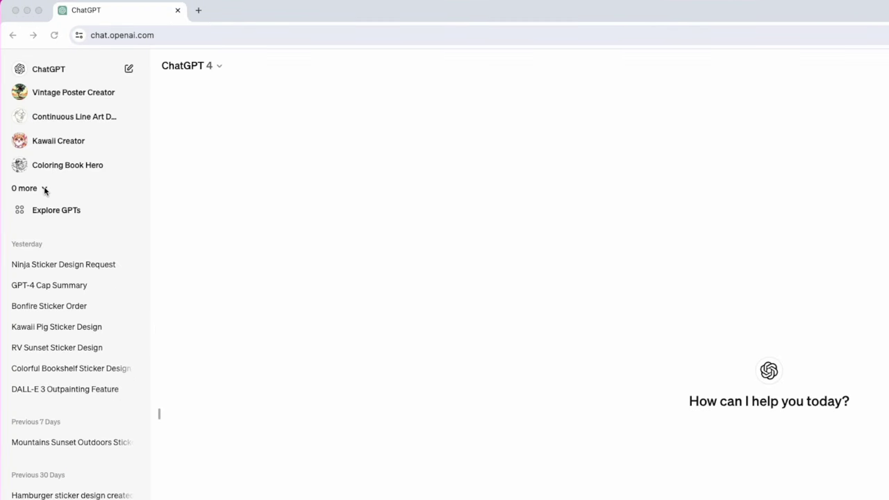
- Expand the pinned GPTs list in the sidebar and open Sticker Whiz
{"action": "left_click", "coordinate": [44, 189]}
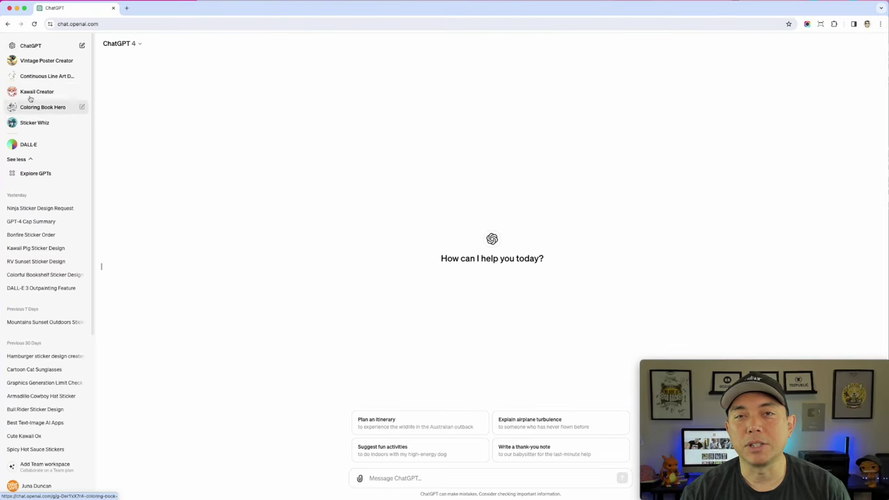
{"action": "left_click", "coordinate": [33, 123]}
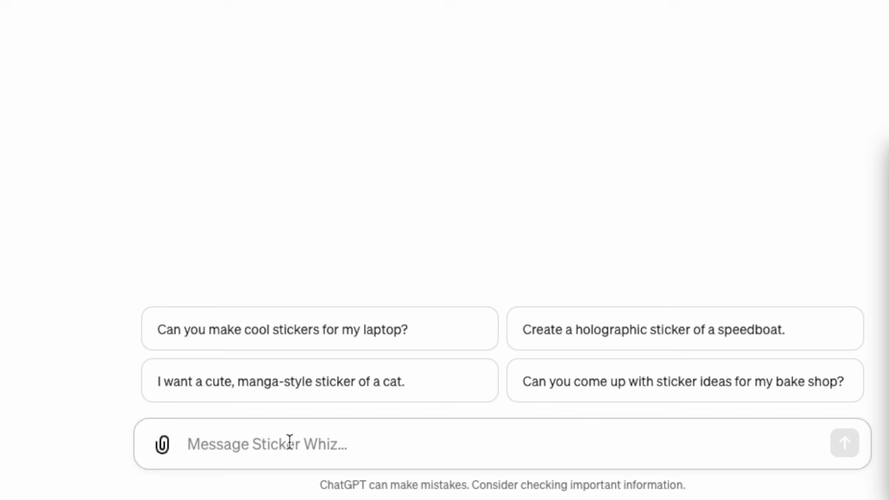
- Send Sticker Whiz the prompt 'a dog ninja with a sword'
{"action": "type", "text": "a dog ninja with a sword"}
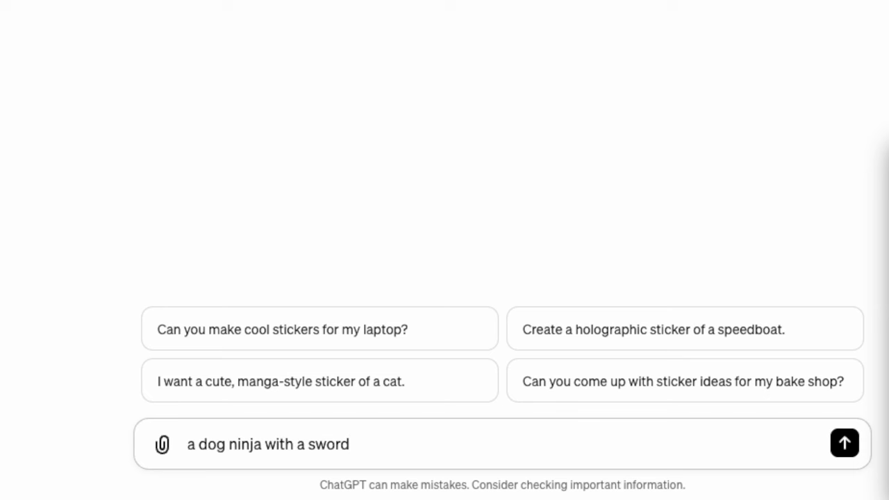
{"action": "left_click", "coordinate": [844, 443]}
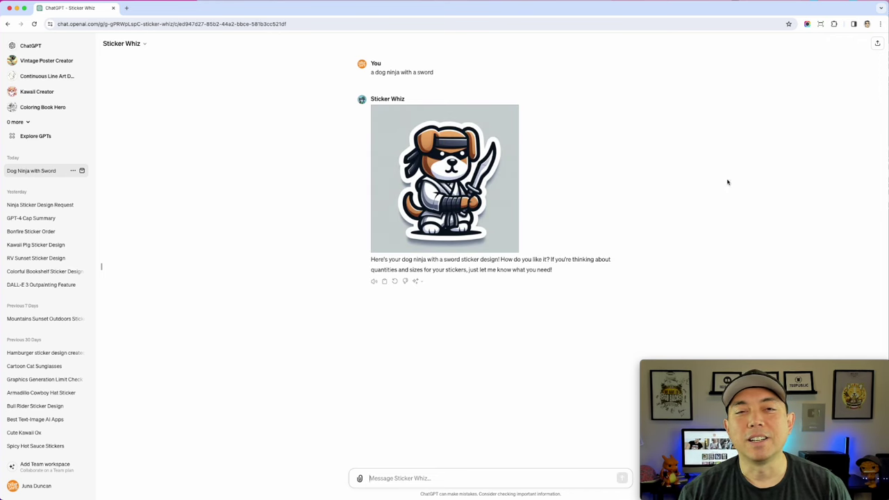
{"action": "mouse_move", "coordinate": [464, 161]}
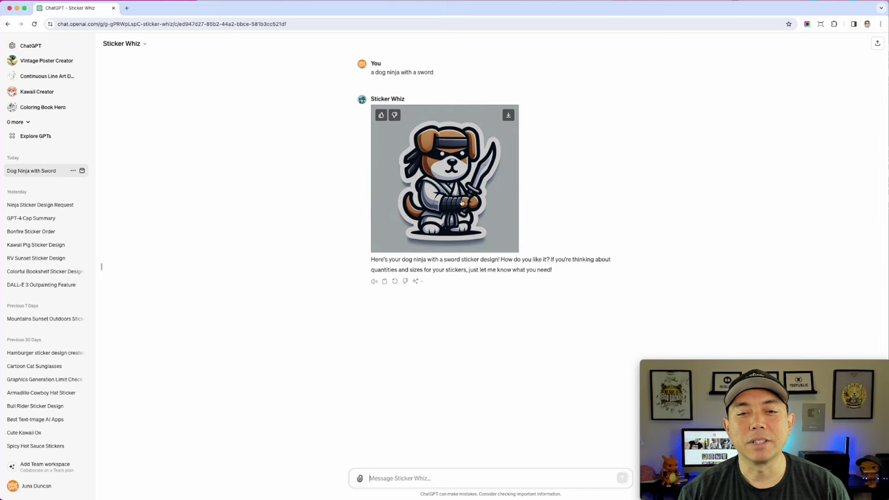
- Open the dog sticker full-size, resize the Select brush, and paint over the dog's whole head
{"action": "left_click", "coordinate": [464, 162]}
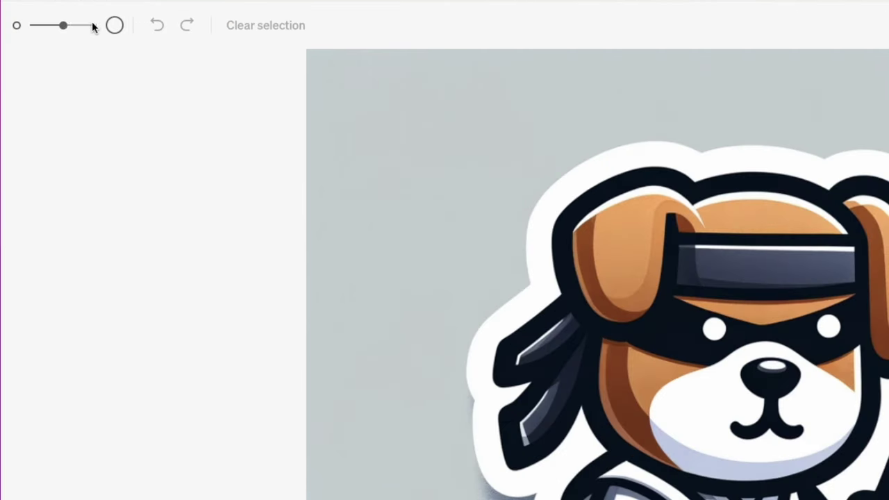
{"action": "mouse_move", "coordinate": [61, 26]}
{"action": "left_mouse_down"}
{"action": "mouse_move", "coordinate": [27, 30]}
{"action": "mouse_move", "coordinate": [98, 33]}
{"action": "mouse_move", "coordinate": [59, 31]}
{"action": "left_mouse_up"}
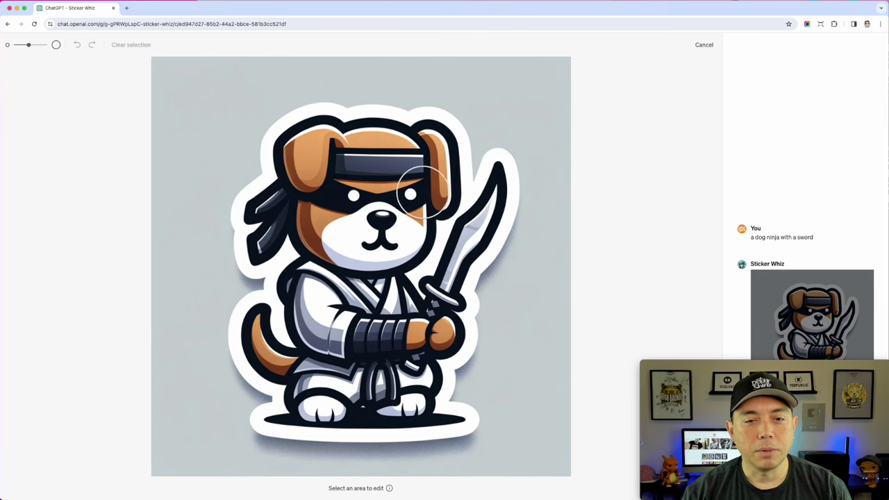
{"action": "mouse_move", "coordinate": [433, 188]}
{"action": "left_mouse_down"}
{"action": "mouse_move", "coordinate": [316, 194]}
{"action": "mouse_move", "coordinate": [305, 229]}
{"action": "mouse_move", "coordinate": [343, 257]}
{"action": "mouse_move", "coordinate": [427, 230]}
{"action": "mouse_move", "coordinate": [444, 182]}
{"action": "mouse_move", "coordinate": [438, 133]}
{"action": "mouse_move", "coordinate": [325, 136]}
{"action": "mouse_move", "coordinate": [296, 164]}
{"action": "mouse_move", "coordinate": [308, 204]}
{"action": "mouse_move", "coordinate": [262, 208]}
{"action": "mouse_move", "coordinate": [260, 245]}
{"action": "mouse_move", "coordinate": [392, 178]}
{"action": "mouse_move", "coordinate": [339, 192]}
{"action": "mouse_move", "coordinate": [323, 163]}
{"action": "mouse_move", "coordinate": [437, 161]}
{"action": "mouse_move", "coordinate": [351, 233]}
{"action": "left_mouse_up"}
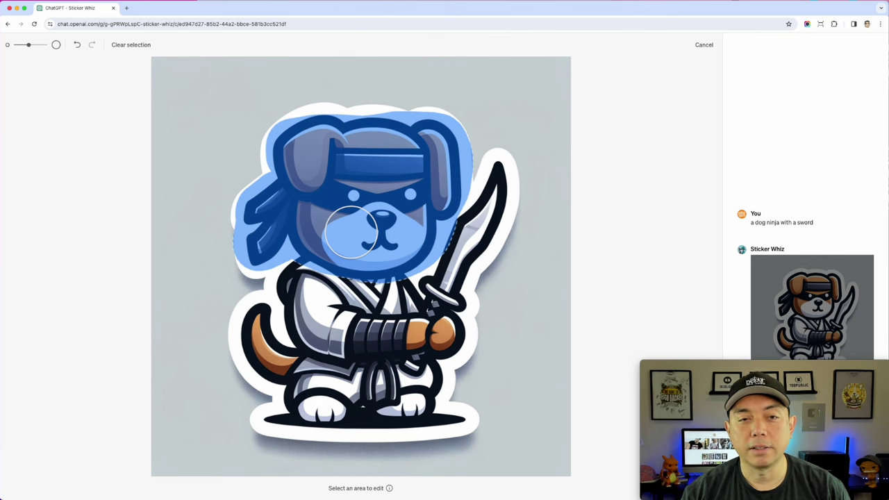
{"action": "left_click_drag", "start_coordinate": [746, 359], "coordinate": [105, 357]}
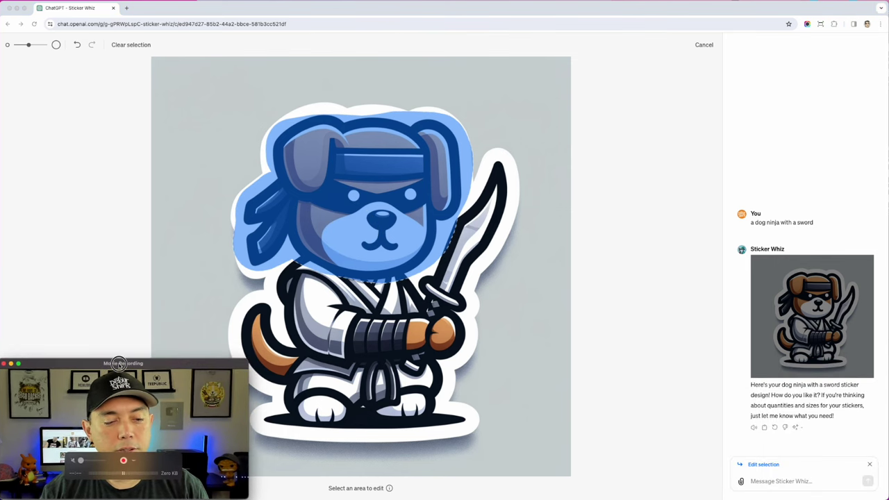
- Request 'Can you make this a cat instead' for the marked dog head
{"action": "left_click", "coordinate": [780, 481]}
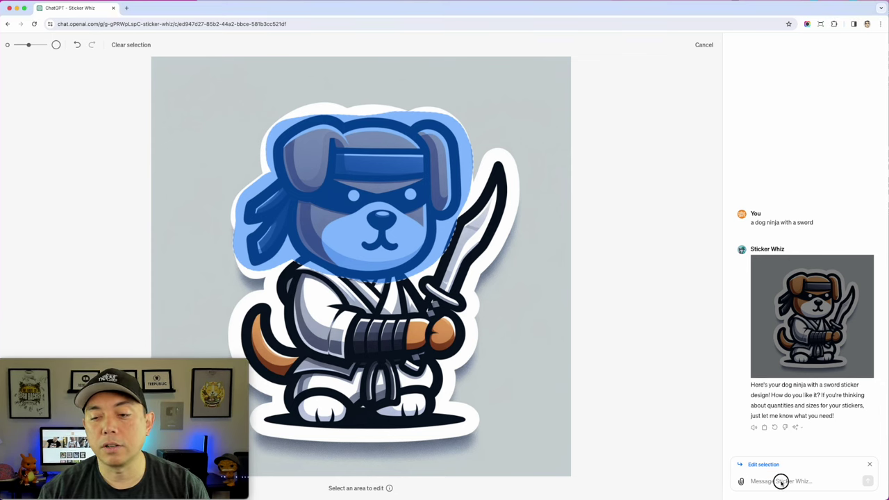
{"action": "left_click", "coordinate": [623, 466]}
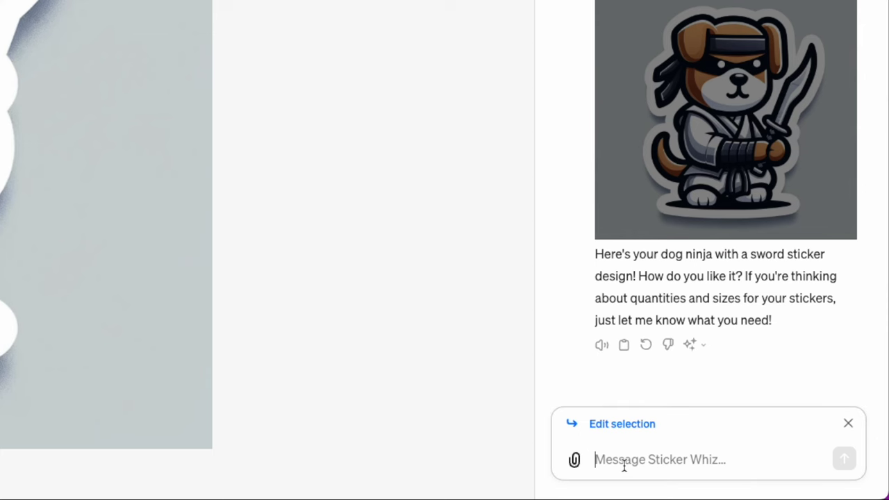
{"action": "type", "text": "Can you make"}
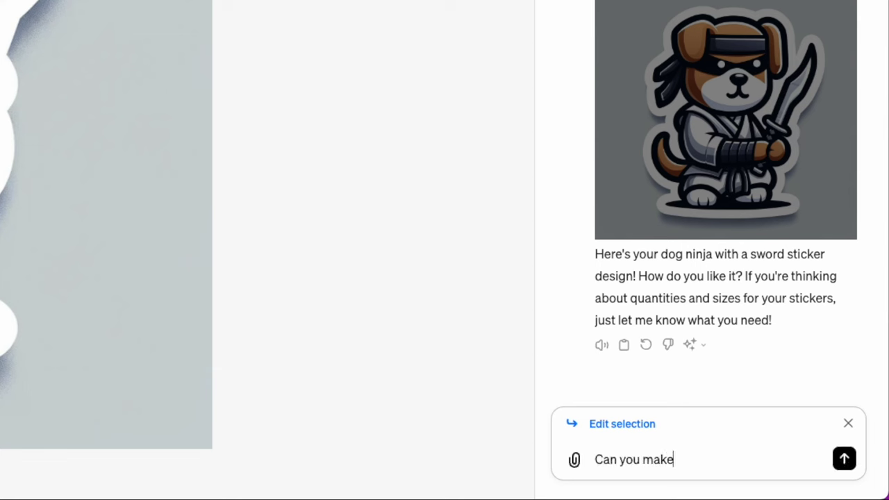
{"action": "type", "text": " this a cat instead"}
{"action": "left_click", "coordinate": [843, 460]}
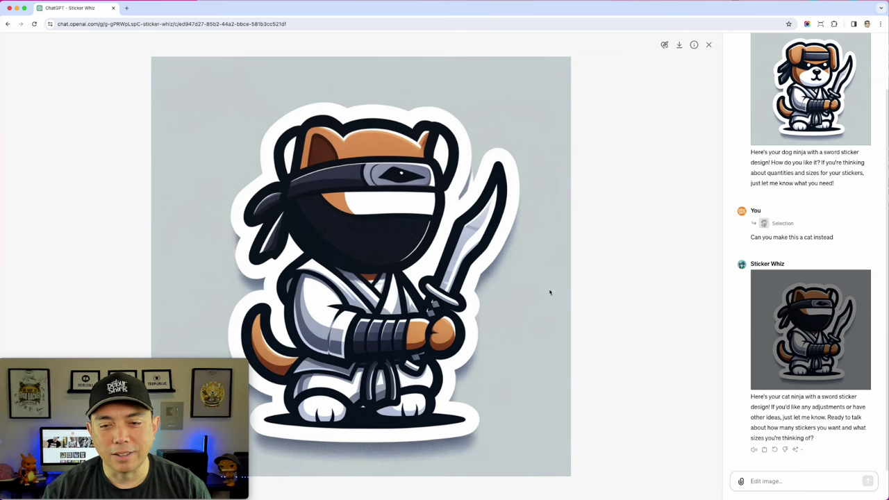
{"action": "left_click", "coordinate": [664, 45]}
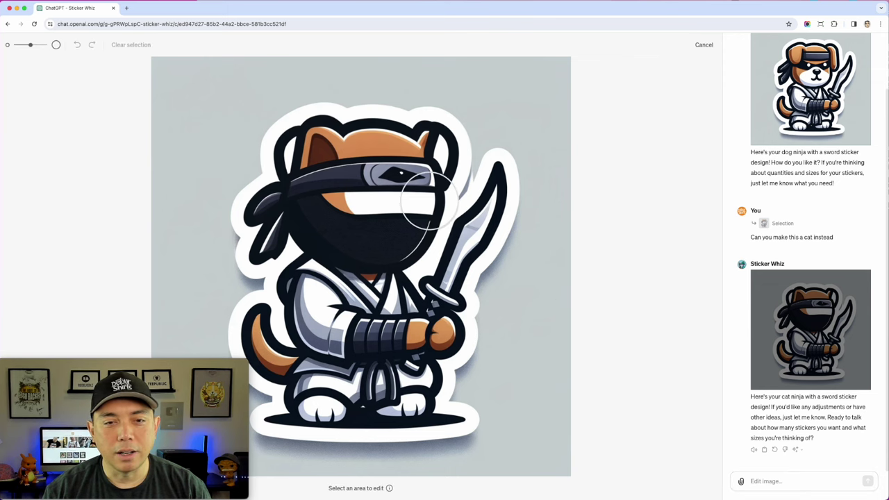
- Brush over the cat's head and headband and request 'I want to see the cats ears and eyes'
{"action": "mouse_move", "coordinate": [420, 199]}
{"action": "left_mouse_down"}
{"action": "mouse_move", "coordinate": [340, 187]}
{"action": "mouse_move", "coordinate": [302, 167]}
{"action": "mouse_move", "coordinate": [389, 139]}
{"action": "mouse_move", "coordinate": [434, 153]}
{"action": "mouse_move", "coordinate": [395, 202]}
{"action": "mouse_move", "coordinate": [361, 198]}
{"action": "mouse_move", "coordinate": [434, 165]}
{"action": "mouse_move", "coordinate": [424, 180]}
{"action": "left_mouse_up"}
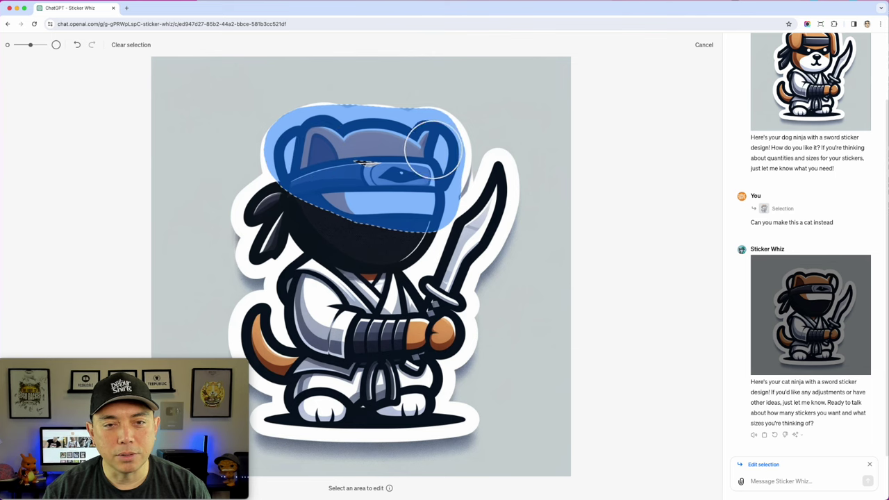
{"action": "left_click_drag", "start_coordinate": [402, 130], "coordinate": [230, 138]}
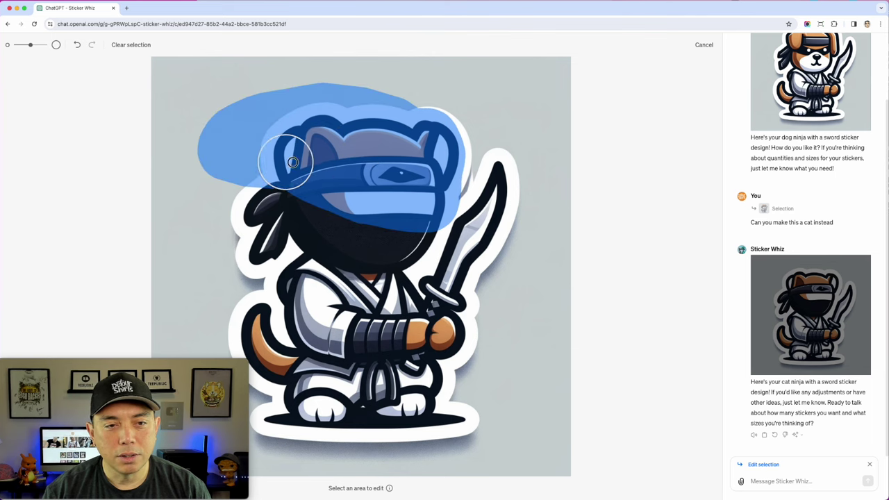
{"action": "mouse_move", "coordinate": [293, 162]}
{"action": "left_mouse_down"}
{"action": "mouse_move", "coordinate": [369, 103]}
{"action": "mouse_move", "coordinate": [457, 134]}
{"action": "mouse_move", "coordinate": [417, 186]}
{"action": "left_mouse_up"}
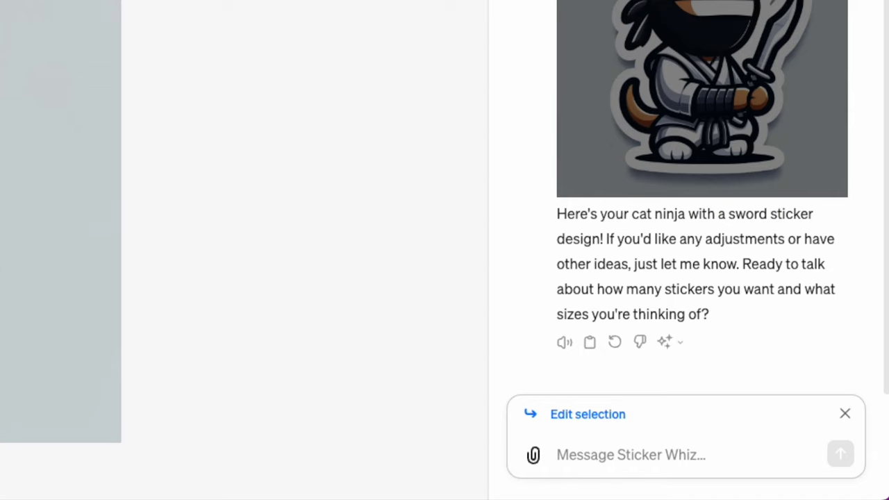
{"action": "type", "text": "I w"}
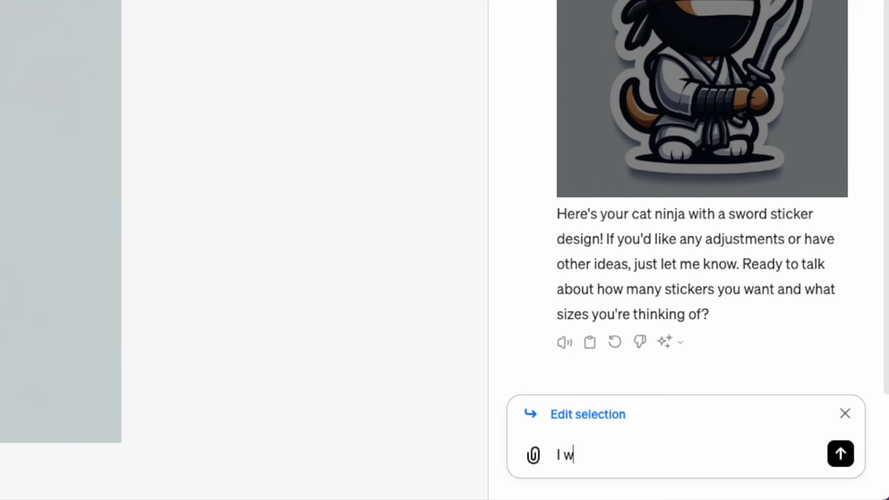
{"action": "type", "text": "ant to see the cats ears and eyes"}
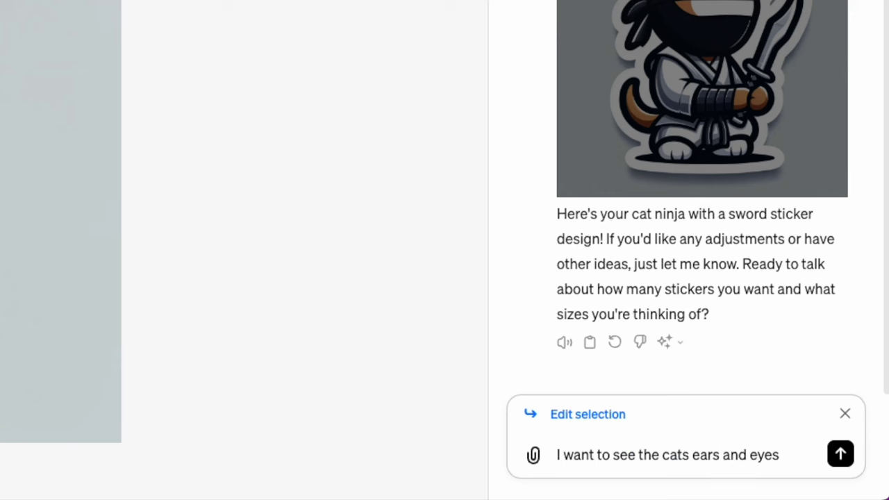
{"action": "key", "text": "Return"}
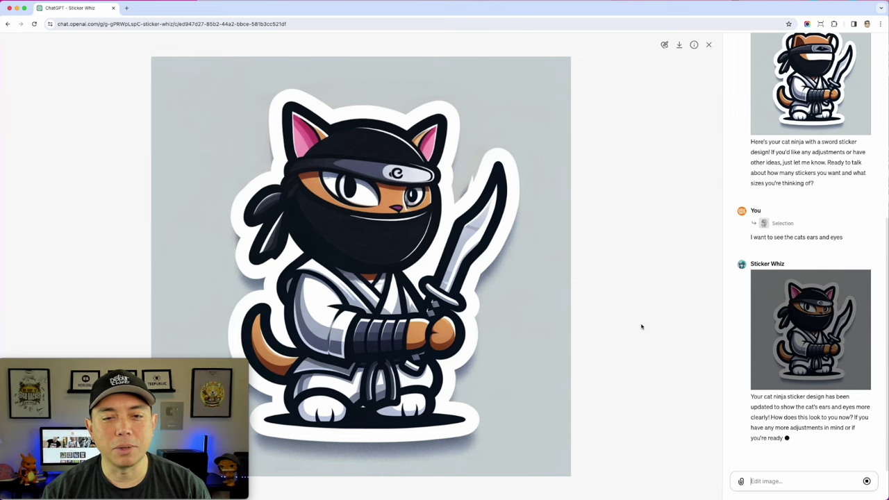
{"action": "left_click", "coordinate": [665, 44]}
- Mark the sword and request 'Make the sword bigger and on fire'
{"action": "mouse_move", "coordinate": [509, 164]}
{"action": "left_mouse_down"}
{"action": "mouse_move", "coordinate": [458, 257]}
{"action": "mouse_move", "coordinate": [465, 269]}
{"action": "mouse_move", "coordinate": [517, 195]}
{"action": "mouse_move", "coordinate": [517, 161]}
{"action": "mouse_move", "coordinate": [500, 160]}
{"action": "mouse_move", "coordinate": [477, 198]}
{"action": "mouse_move", "coordinate": [521, 75]}
{"action": "mouse_move", "coordinate": [558, 103]}
{"action": "mouse_move", "coordinate": [509, 218]}
{"action": "mouse_move", "coordinate": [507, 87]}
{"action": "mouse_move", "coordinate": [486, 208]}
{"action": "mouse_move", "coordinate": [492, 270]}
{"action": "left_mouse_up"}
{"action": "left_click", "coordinate": [747, 481]}
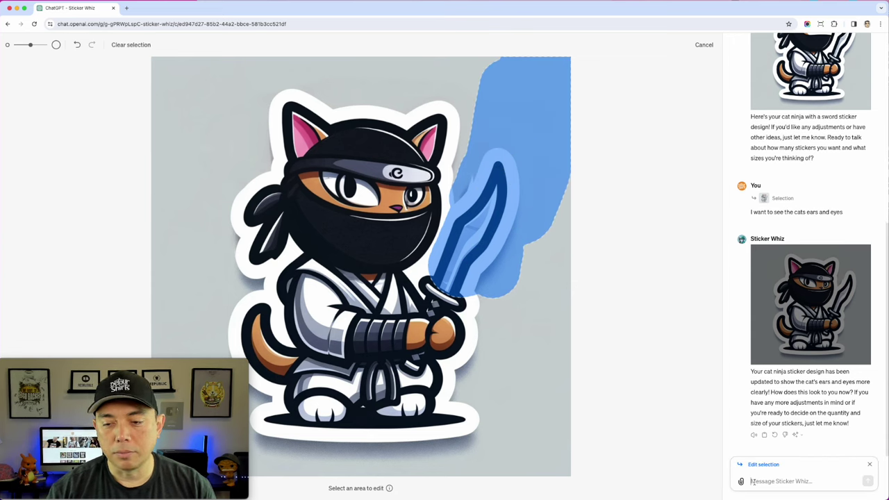
{"action": "type", "text": "Ma"}
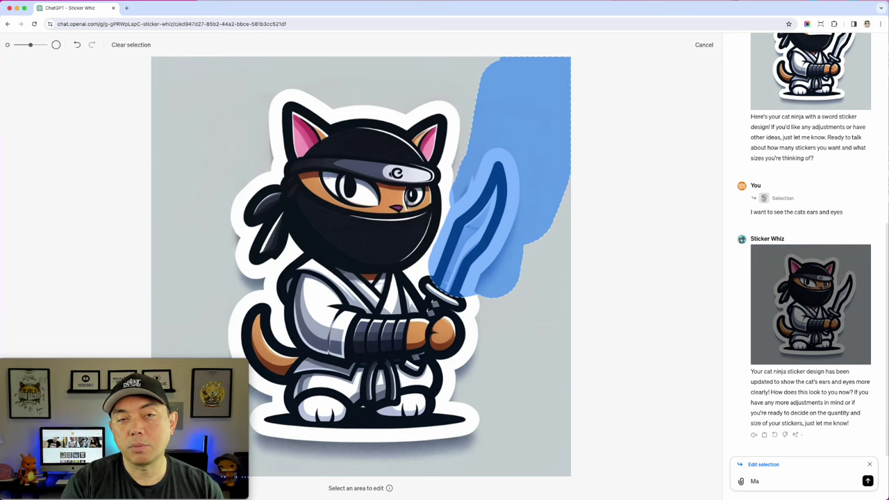
{"action": "type", "text": "ke the sword bigger and on fire"}
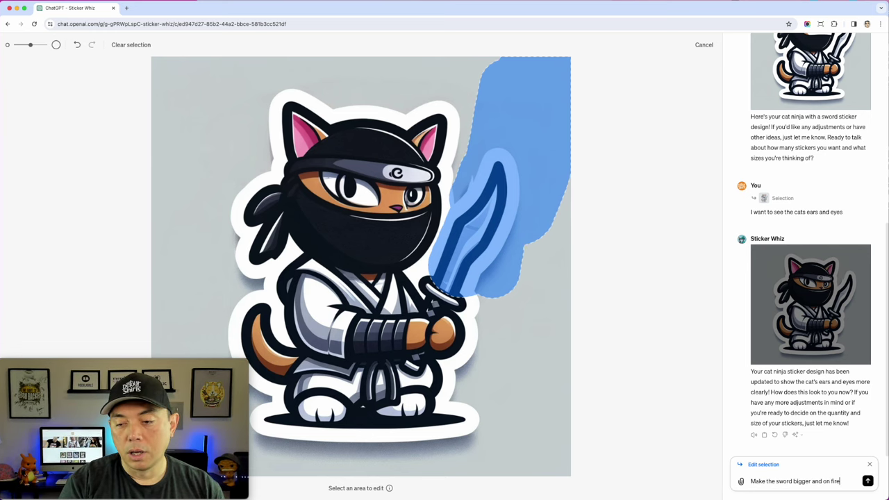
{"action": "key", "text": "Return"}
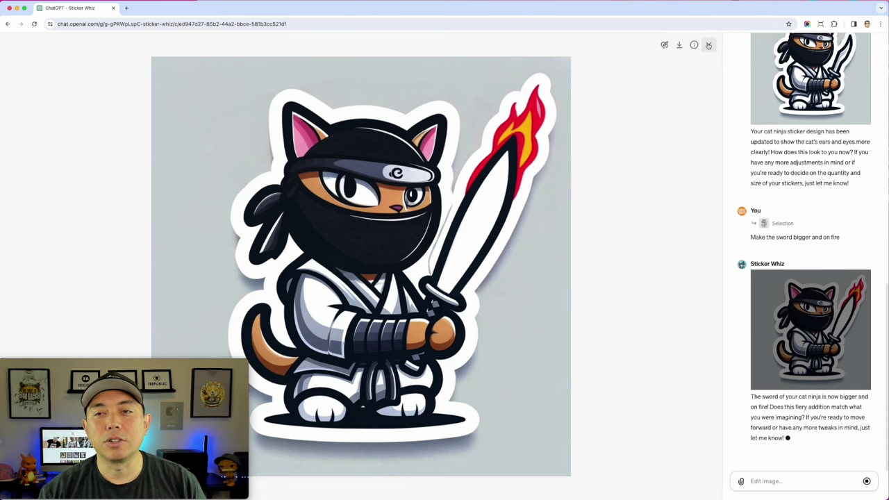
{"action": "left_click", "coordinate": [709, 45]}
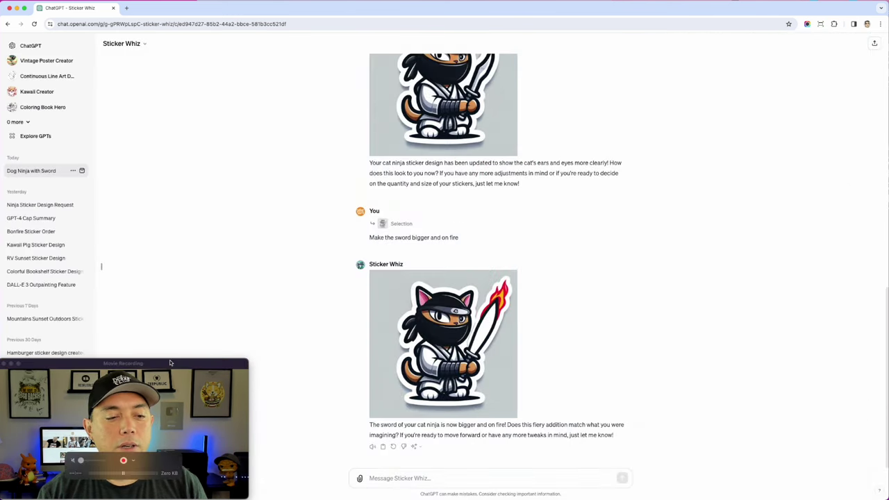
- Leave the image editor and switch to the earlier RV Sunset Sticker Design chat
{"action": "left_click_drag", "start_coordinate": [170, 360], "coordinate": [269, 363]}
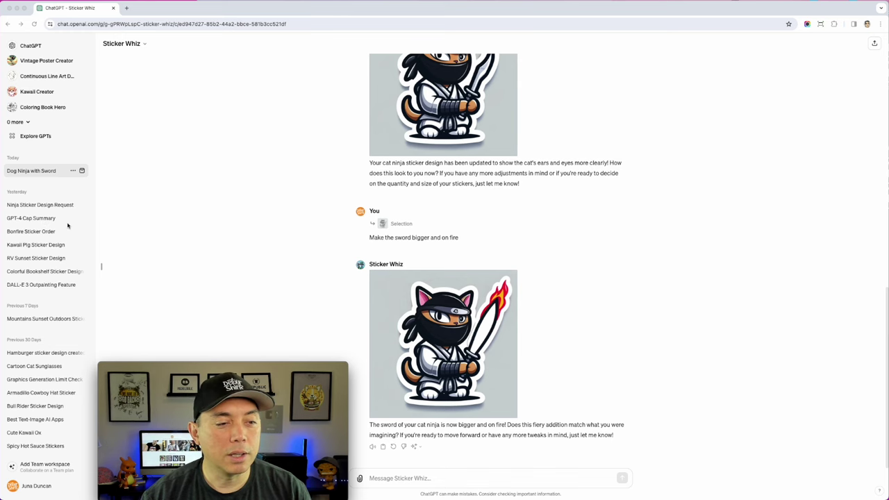
{"action": "left_click", "coordinate": [35, 258]}
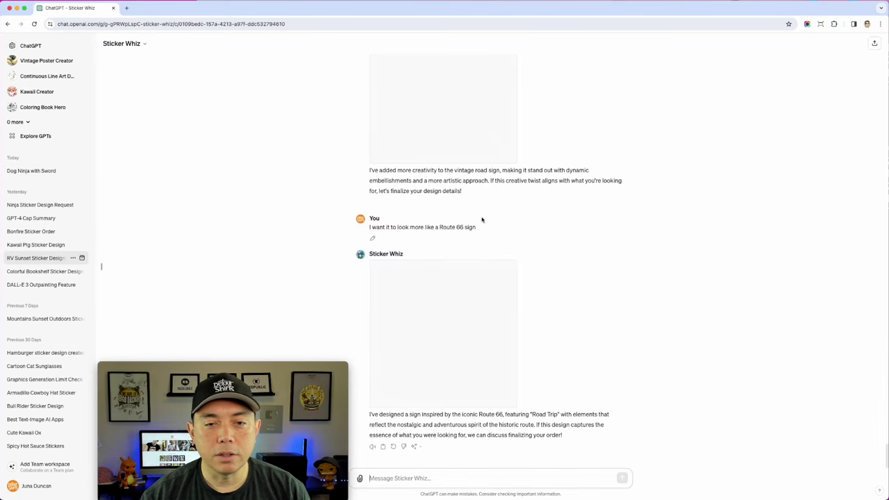
- Scroll back through the RV sunset chat and open the round RV sticker full-size
{"action": "scroll", "coordinate": [519, 268], "scroll_direction": "up", "scroll_amount": 10}
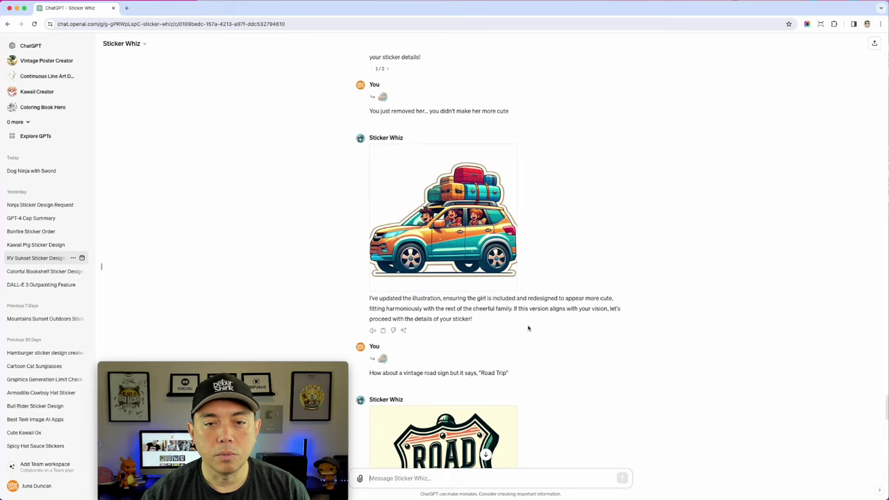
{"action": "scroll", "coordinate": [528, 328], "scroll_direction": "up", "scroll_amount": 6}
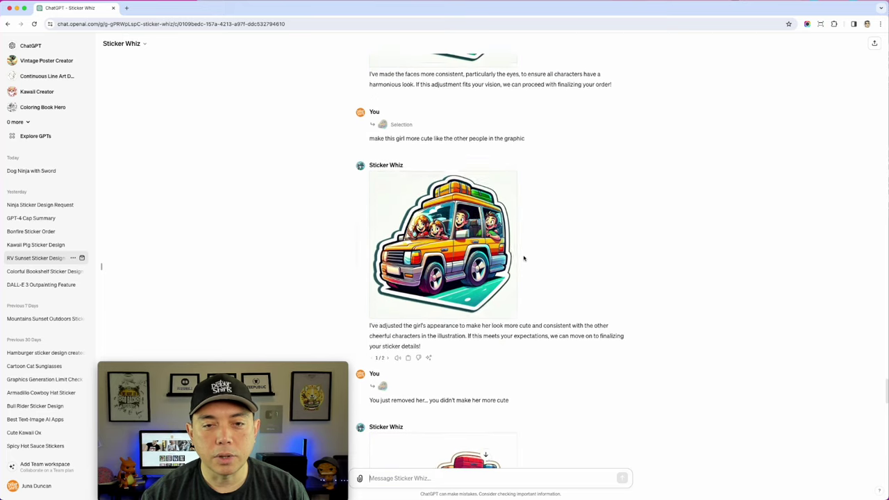
{"action": "scroll", "coordinate": [486, 209], "scroll_direction": "up", "scroll_amount": 3}
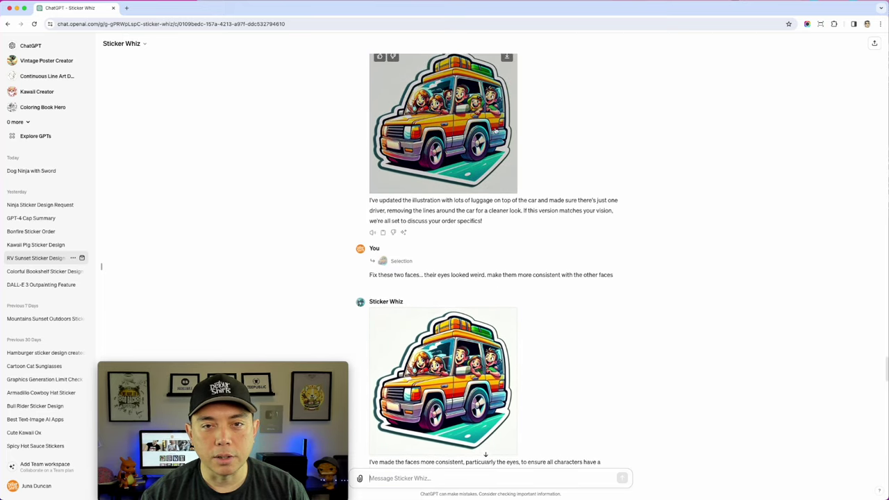
{"action": "scroll", "coordinate": [472, 181], "scroll_direction": "down", "scroll_amount": 10}
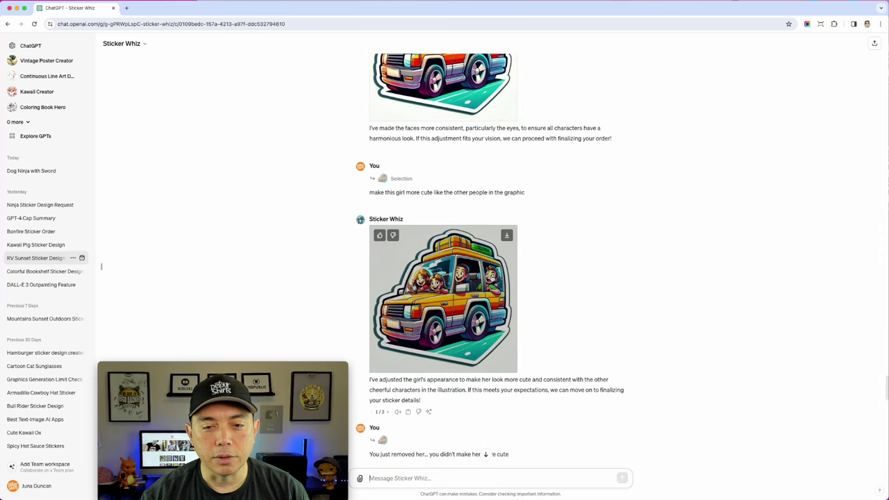
{"action": "scroll", "coordinate": [512, 258], "scroll_direction": "up", "scroll_amount": 6}
{"action": "scroll", "coordinate": [512, 257], "scroll_direction": "up", "scroll_amount": 15}
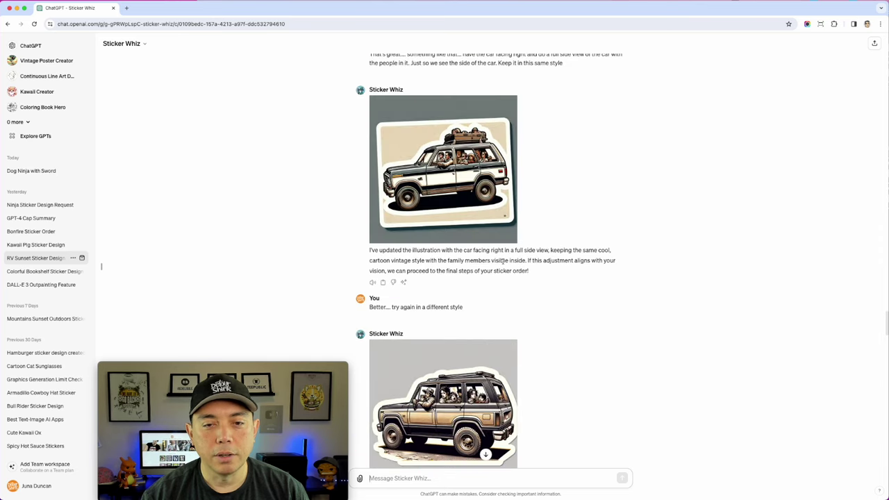
{"action": "scroll", "coordinate": [503, 262], "scroll_direction": "up", "scroll_amount": 15}
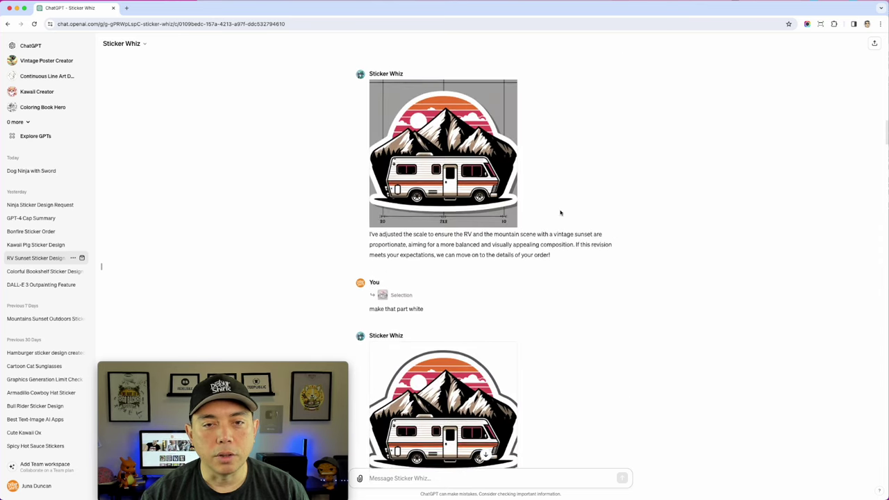
{"action": "scroll", "coordinate": [560, 213], "scroll_direction": "down", "scroll_amount": 5}
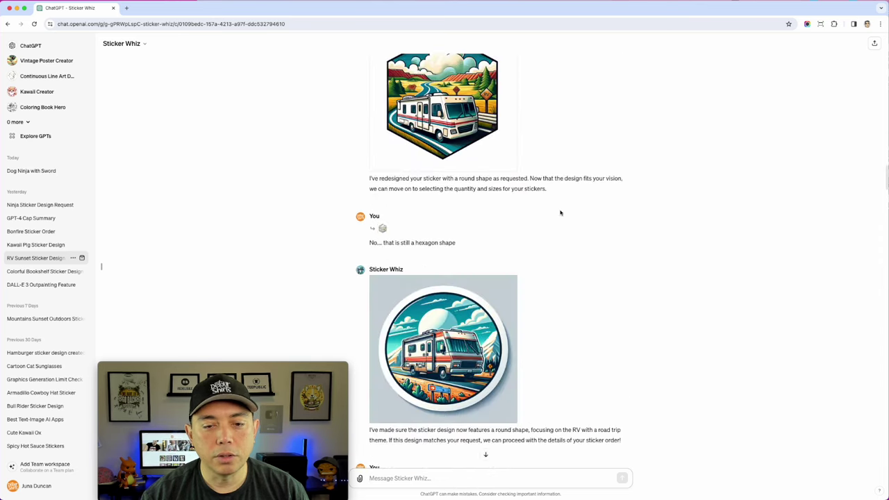
{"action": "left_click", "coordinate": [475, 316]}
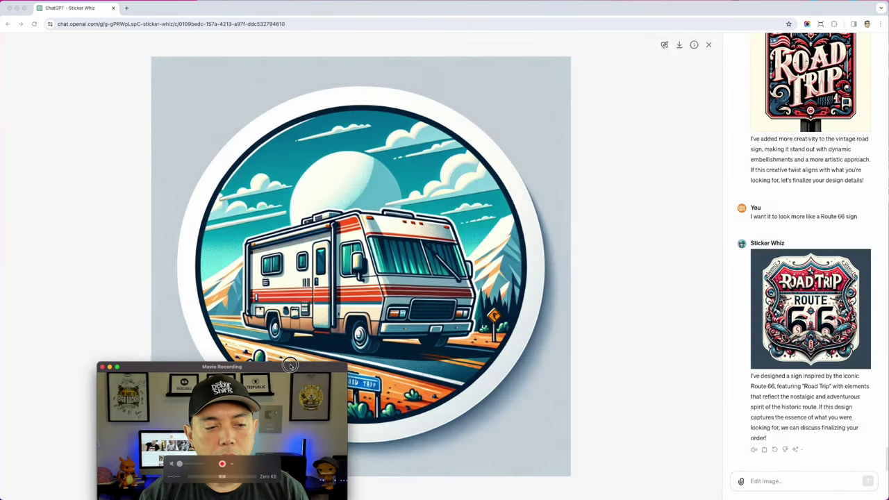
- Mark the white ball in the sky and the small road sign on the RV sticker for editing
{"action": "left_click_drag", "start_coordinate": [289, 363], "coordinate": [186, 361]}
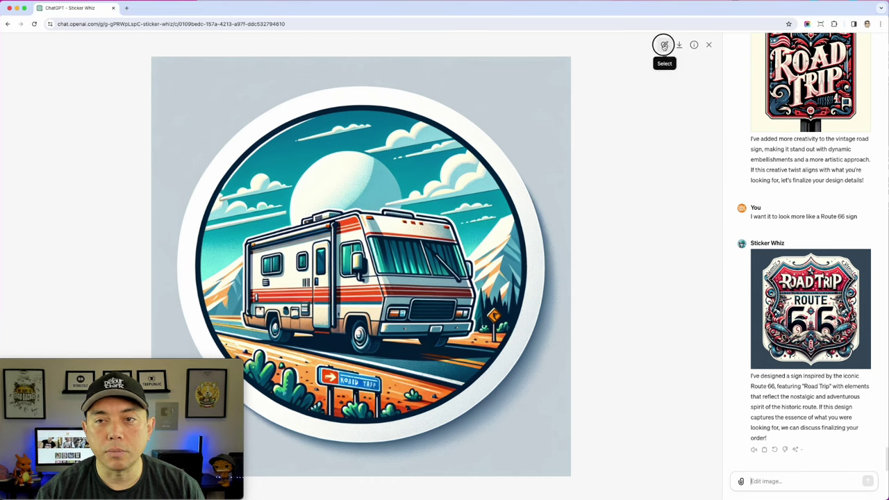
{"action": "left_click", "coordinate": [663, 45]}
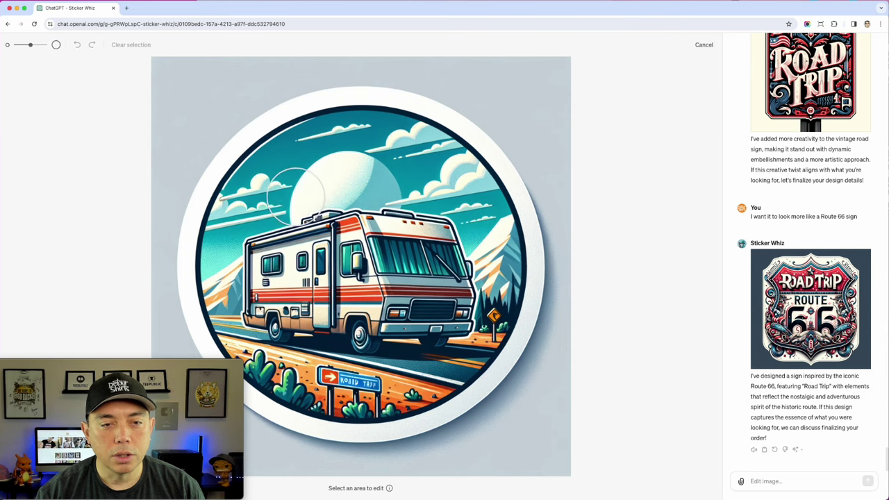
{"action": "mouse_move", "coordinate": [278, 188]}
{"action": "left_mouse_down"}
{"action": "mouse_move", "coordinate": [297, 193]}
{"action": "mouse_move", "coordinate": [333, 169]}
{"action": "mouse_move", "coordinate": [373, 176]}
{"action": "mouse_move", "coordinate": [383, 188]}
{"action": "mouse_move", "coordinate": [306, 184]}
{"action": "left_mouse_up"}
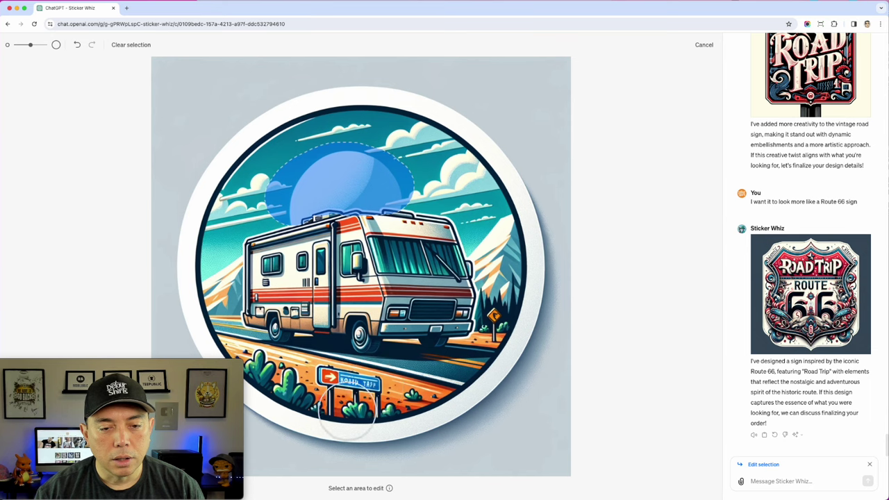
{"action": "mouse_move", "coordinate": [346, 411]}
{"action": "left_mouse_down"}
{"action": "mouse_move", "coordinate": [328, 389]}
{"action": "mouse_move", "coordinate": [368, 384]}
{"action": "mouse_move", "coordinate": [359, 379]}
{"action": "mouse_move", "coordinate": [361, 394]}
{"action": "mouse_move", "coordinate": [327, 393]}
{"action": "mouse_move", "coordinate": [327, 413]}
{"action": "mouse_move", "coordinate": [380, 415]}
{"action": "left_mouse_up"}
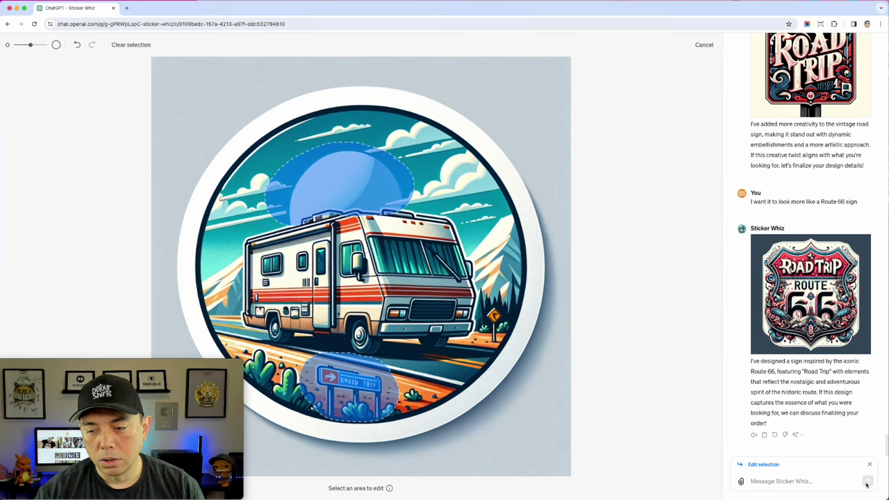
{"action": "left_click", "coordinate": [800, 480]}
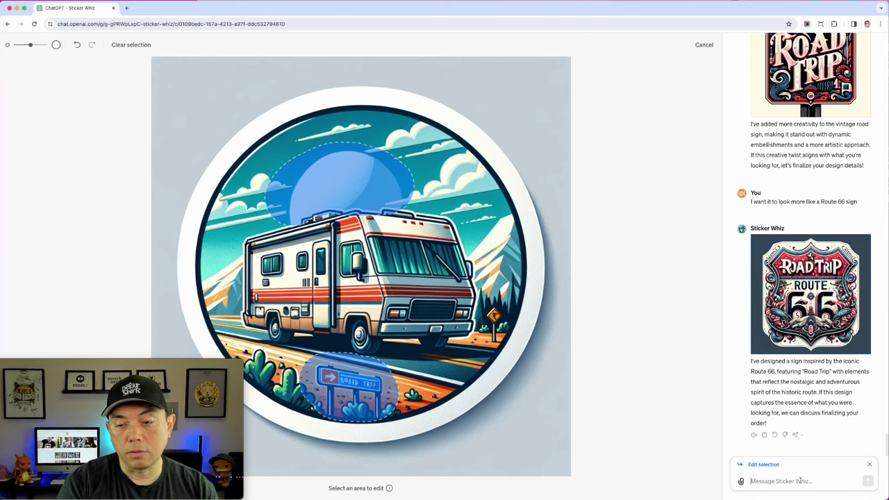
- Request 'remove the ball in the sky and the road sign' for the RV sticker selection
{"action": "type", "text": "remove the g"}
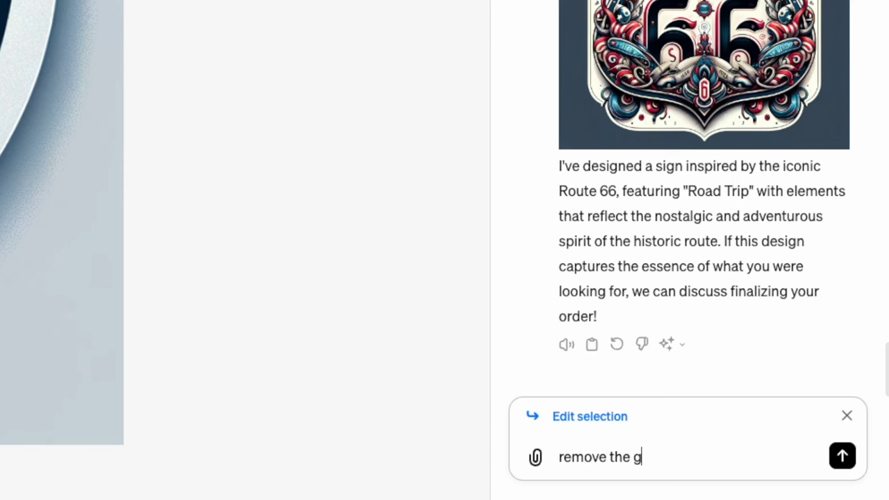
{"action": "key", "text": "BackSpace"}
{"action": "type", "text": "ball in the sky and the ro"}
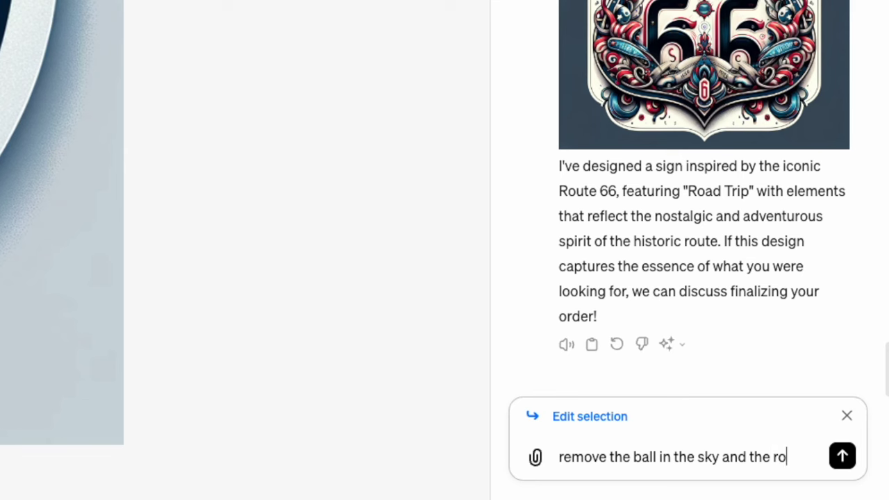
{"action": "type", "text": "ad sign"}
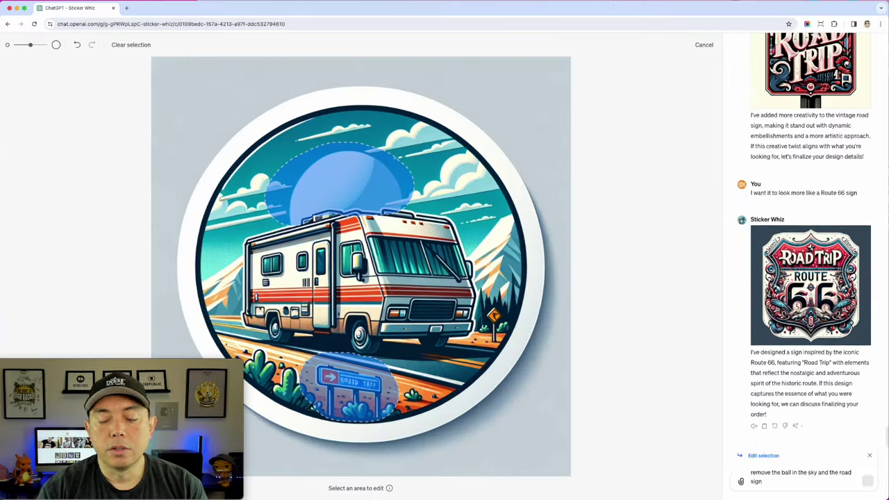
{"action": "key", "text": "Return"}
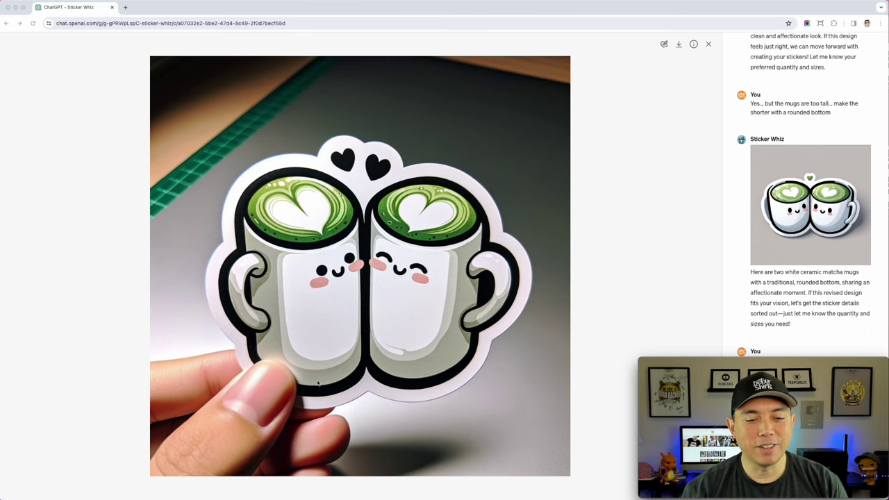
- Brush-select the hand, the thumb and the full bottom strip of the matcha mugs image
{"action": "left_click", "coordinate": [664, 44]}
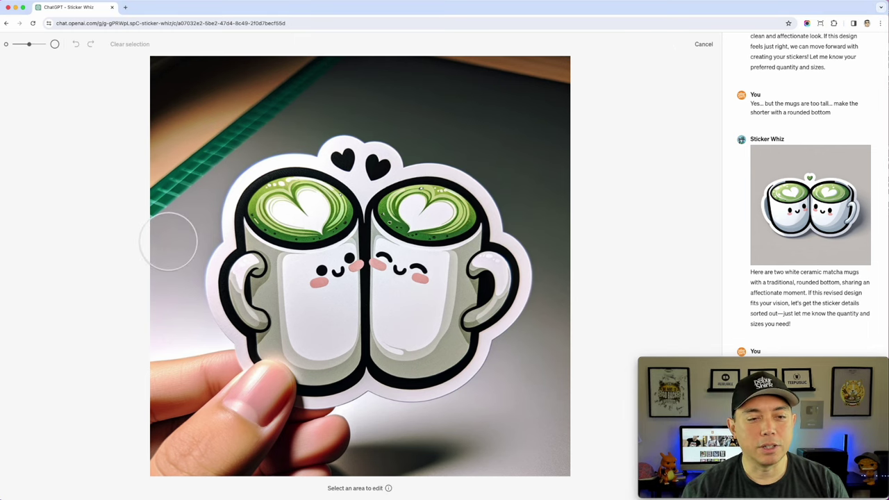
{"action": "mouse_move", "coordinate": [262, 406]}
{"action": "left_mouse_down"}
{"action": "mouse_move", "coordinate": [268, 382]}
{"action": "mouse_move", "coordinate": [287, 413]}
{"action": "mouse_move", "coordinate": [337, 423]}
{"action": "mouse_move", "coordinate": [327, 470]}
{"action": "mouse_move", "coordinate": [240, 458]}
{"action": "left_mouse_up"}
{"action": "mouse_move", "coordinate": [173, 463]}
{"action": "left_mouse_down"}
{"action": "mouse_move", "coordinate": [252, 421]}
{"action": "mouse_move", "coordinate": [238, 367]}
{"action": "left_mouse_up"}
{"action": "mouse_move", "coordinate": [160, 381]}
{"action": "left_mouse_down"}
{"action": "mouse_move", "coordinate": [182, 428]}
{"action": "mouse_move", "coordinate": [437, 410]}
{"action": "mouse_move", "coordinate": [341, 452]}
{"action": "mouse_move", "coordinate": [565, 452]}
{"action": "mouse_move", "coordinate": [546, 400]}
{"action": "mouse_move", "coordinate": [530, 400]}
{"action": "mouse_move", "coordinate": [557, 383]}
{"action": "mouse_move", "coordinate": [317, 413]}
{"action": "mouse_move", "coordinate": [224, 369]}
{"action": "mouse_move", "coordinate": [574, 354]}
{"action": "mouse_move", "coordinate": [173, 354]}
{"action": "mouse_move", "coordinate": [153, 365]}
{"action": "mouse_move", "coordinate": [308, 428]}
{"action": "mouse_move", "coordinate": [492, 449]}
{"action": "left_mouse_up"}
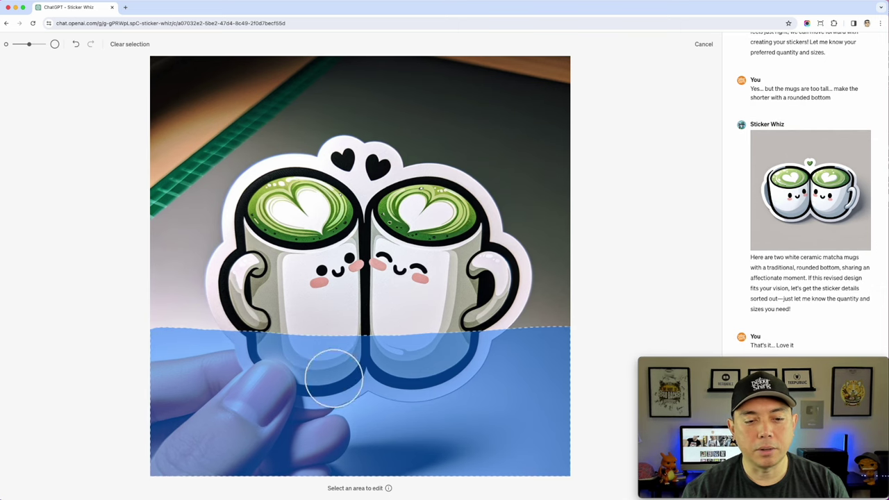
{"action": "mouse_move", "coordinate": [774, 377]}
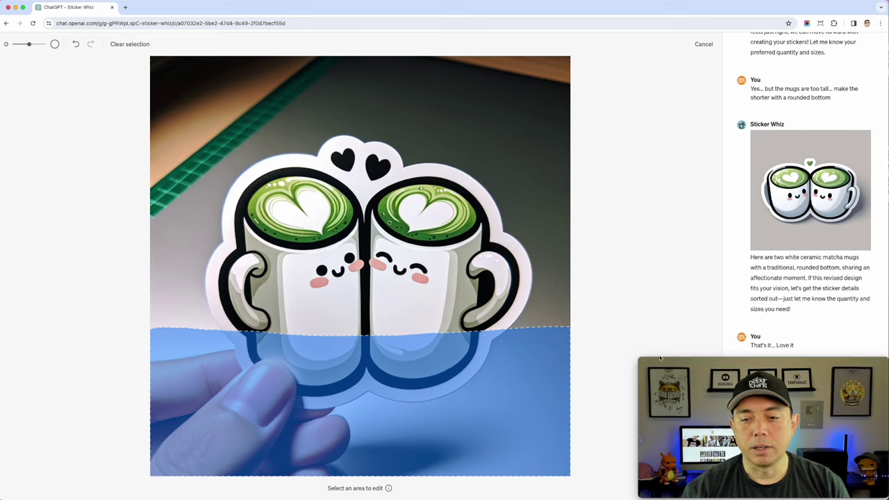
{"action": "left_click_drag", "start_coordinate": [706, 362], "coordinate": [72, 363]}
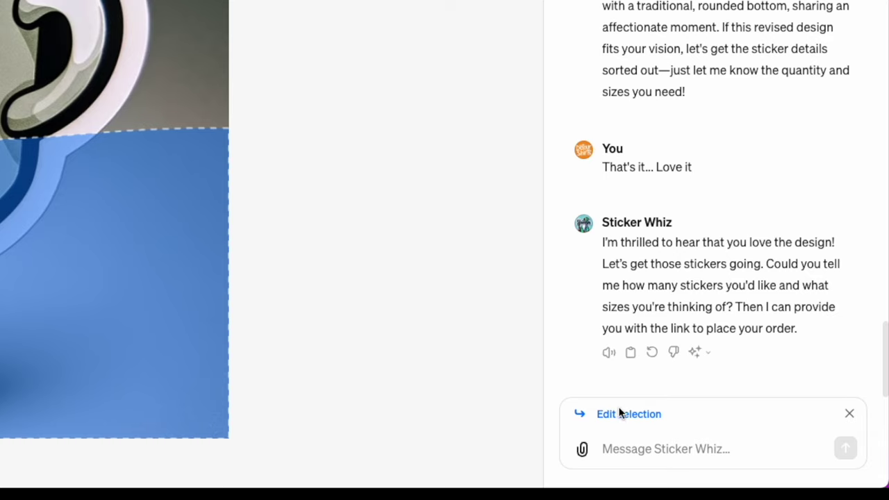
- Send the edit request 'Remove the fingers and make the mugs shorter' for the selected area
{"action": "left_click", "coordinate": [763, 478]}
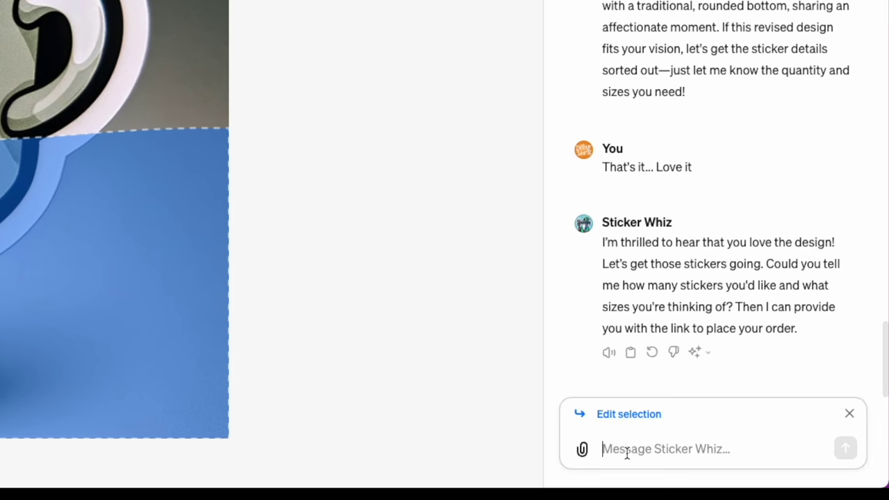
{"action": "type", "text": "Remove the fingers."}
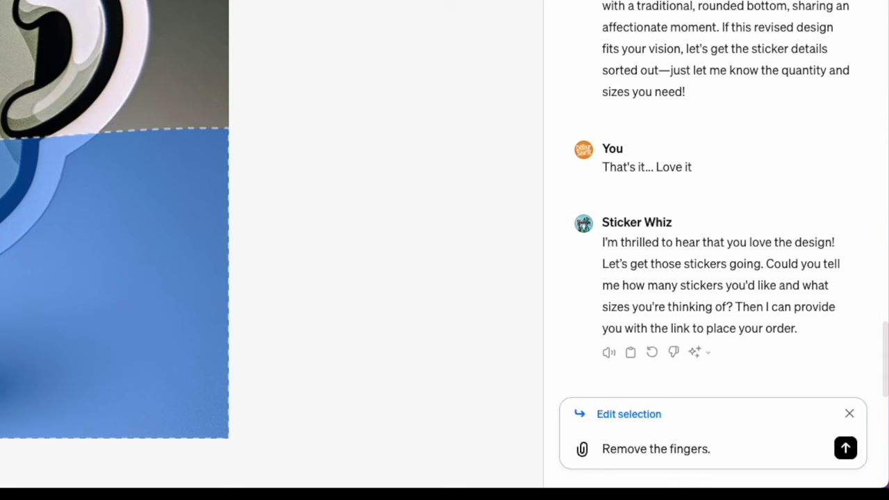
{"action": "key", "text": "BackSpace"}
{"action": "type", "text": "and make the mugs small"}
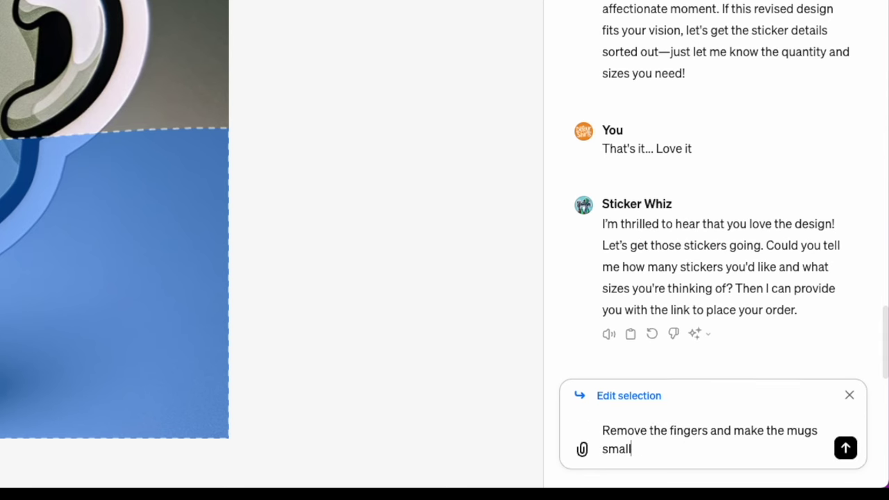
{"action": "key", "text": "BackSpace"}
{"action": "key", "text": "BackSpace"}
{"action": "key", "text": "BackSpace"}
{"action": "key", "text": "BackSpace"}
{"action": "type", "text": "horter"}
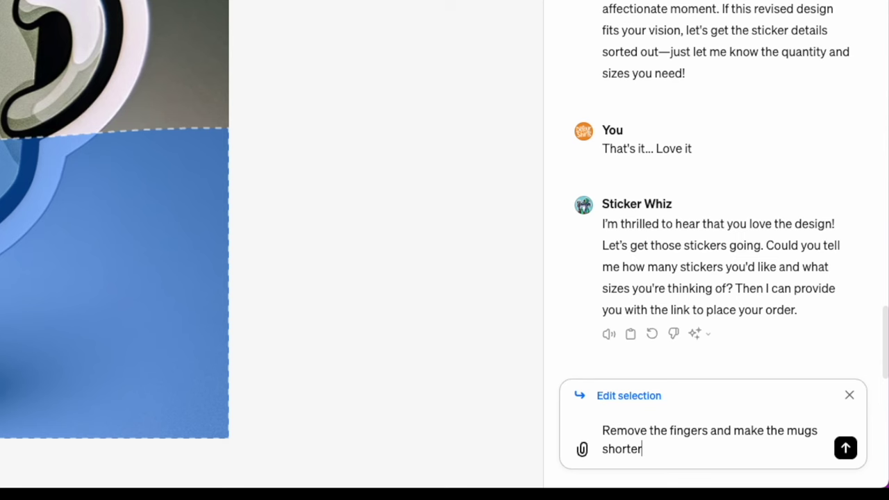
{"action": "key", "text": "Return"}
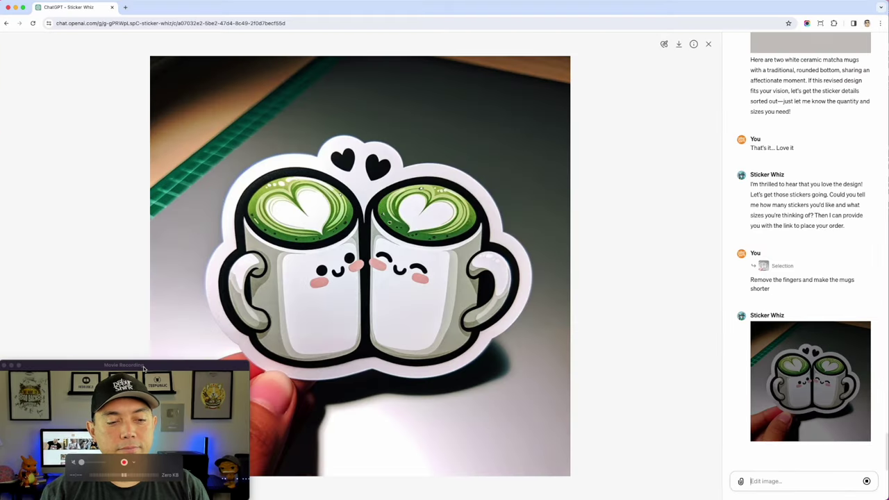
{"action": "left_click_drag", "start_coordinate": [168, 365], "coordinate": [774, 352]}
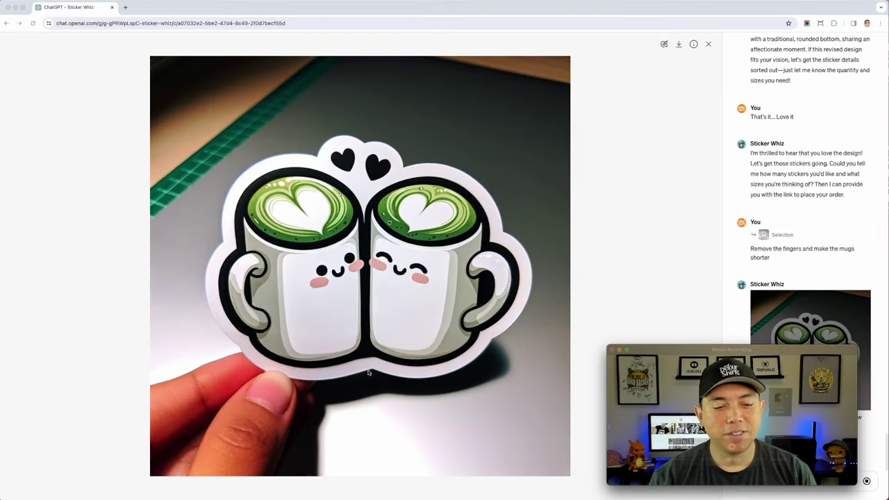